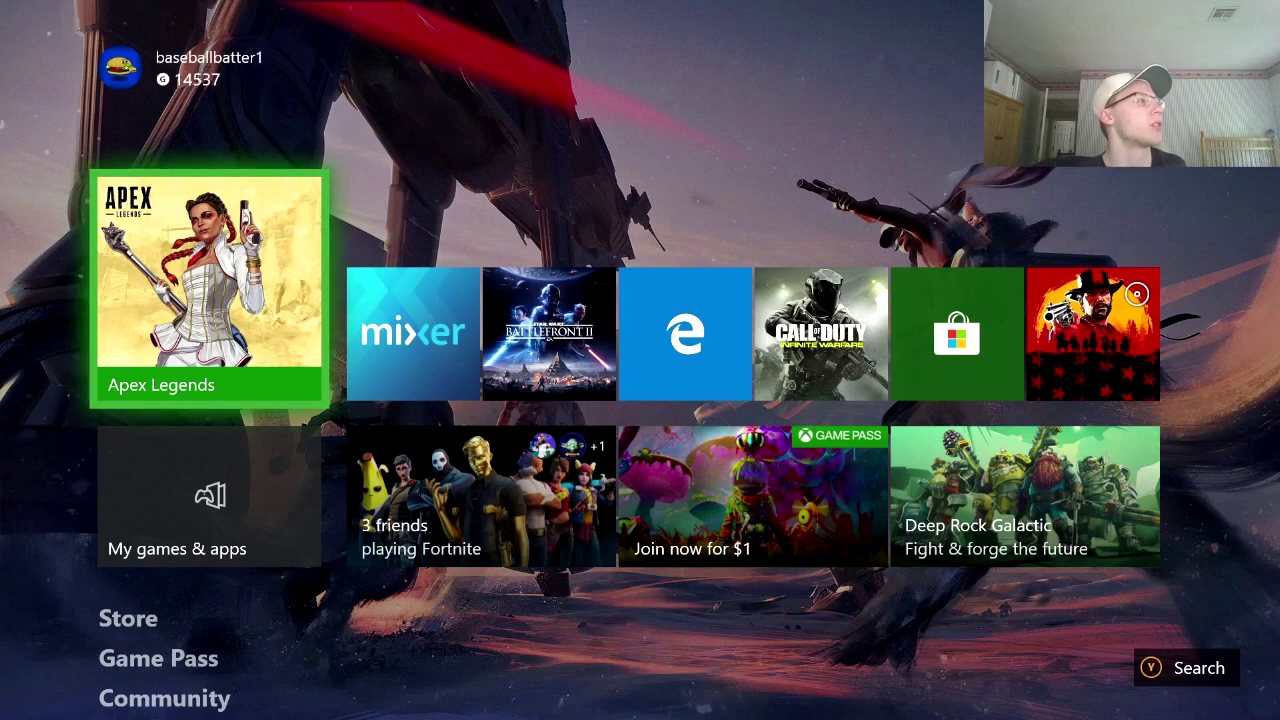
Step: Launch the Twitch app from the Apps list in My games & apps
click(209, 497)
key(Return)
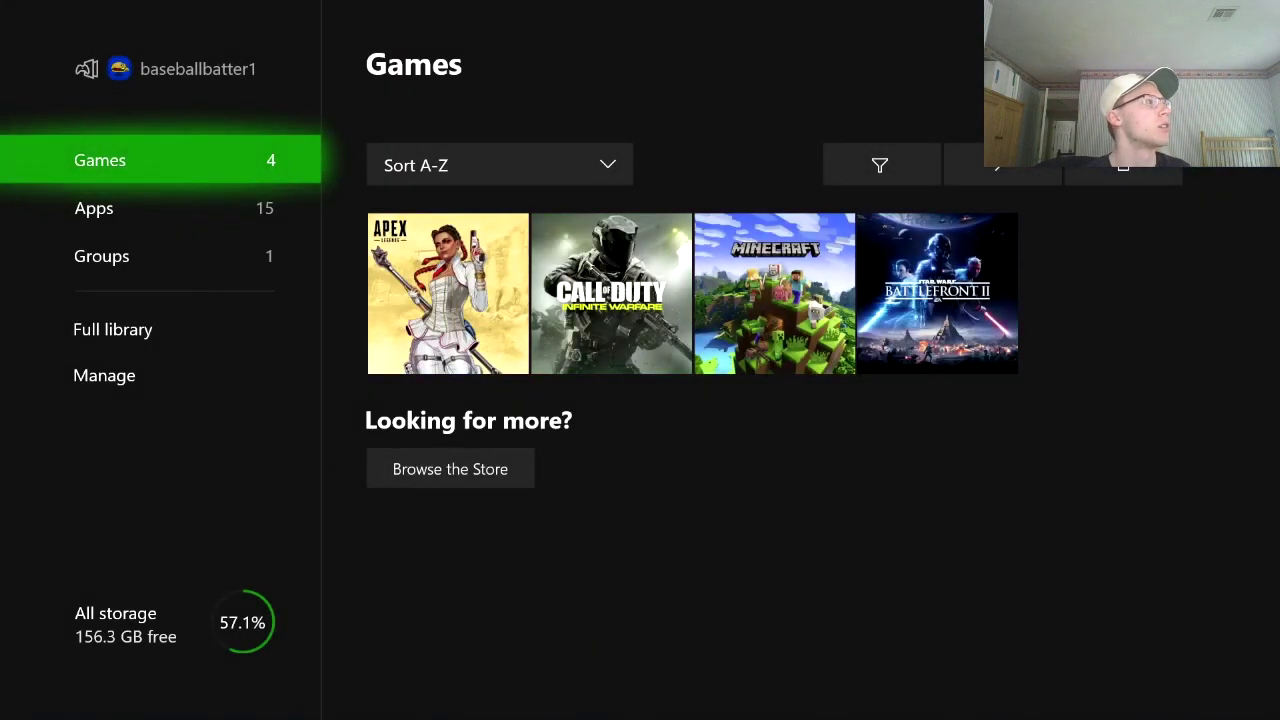
key(Down)
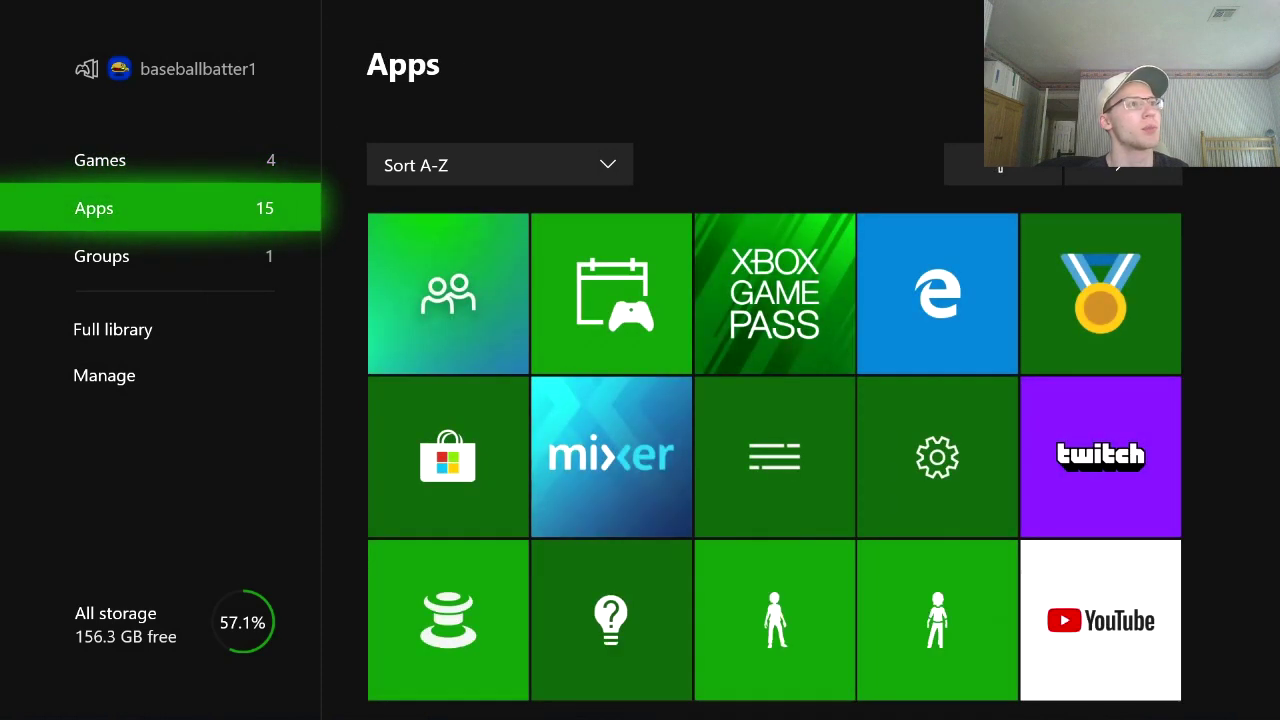
key(Right)
key(Right)
key(Right)
key(Right)
key(Down)
key(Right)
key(Return)
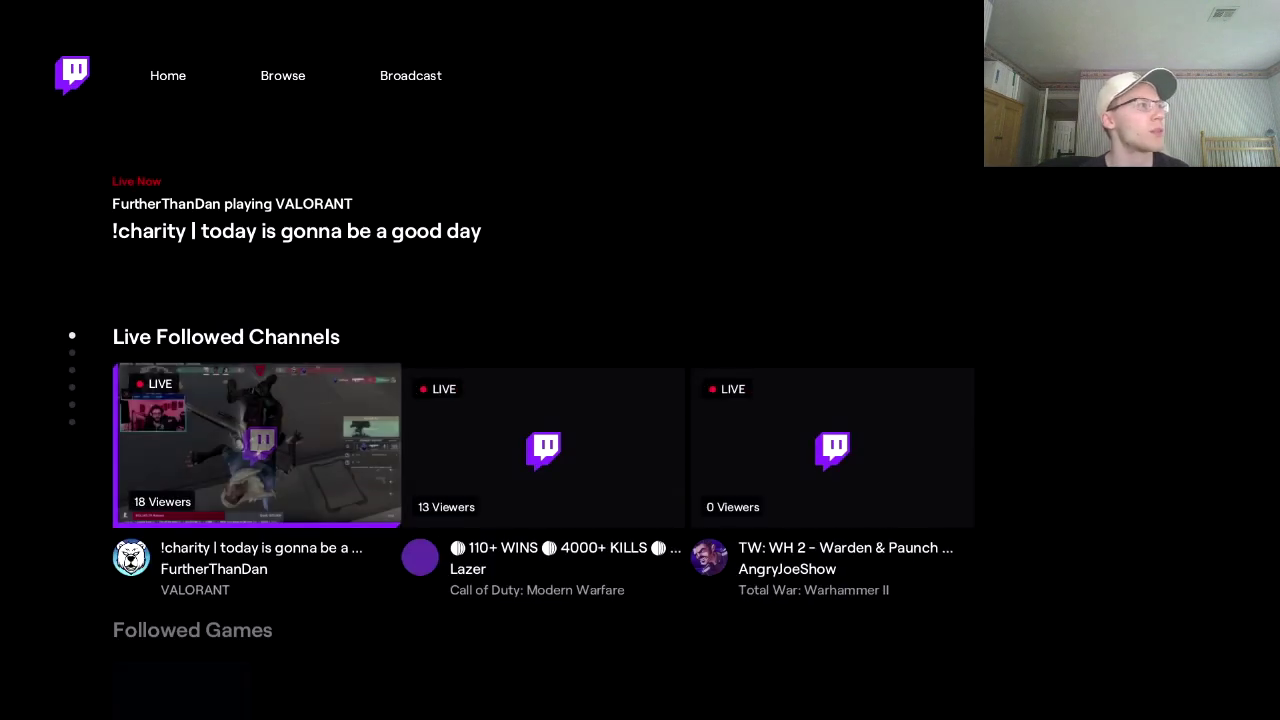
Step: Leave the followed channels and go to Twitch's Broadcast tab
click(543, 447)
click(835, 445)
click(543, 447)
click(254, 447)
click(167, 75)
click(283, 75)
click(410, 75)
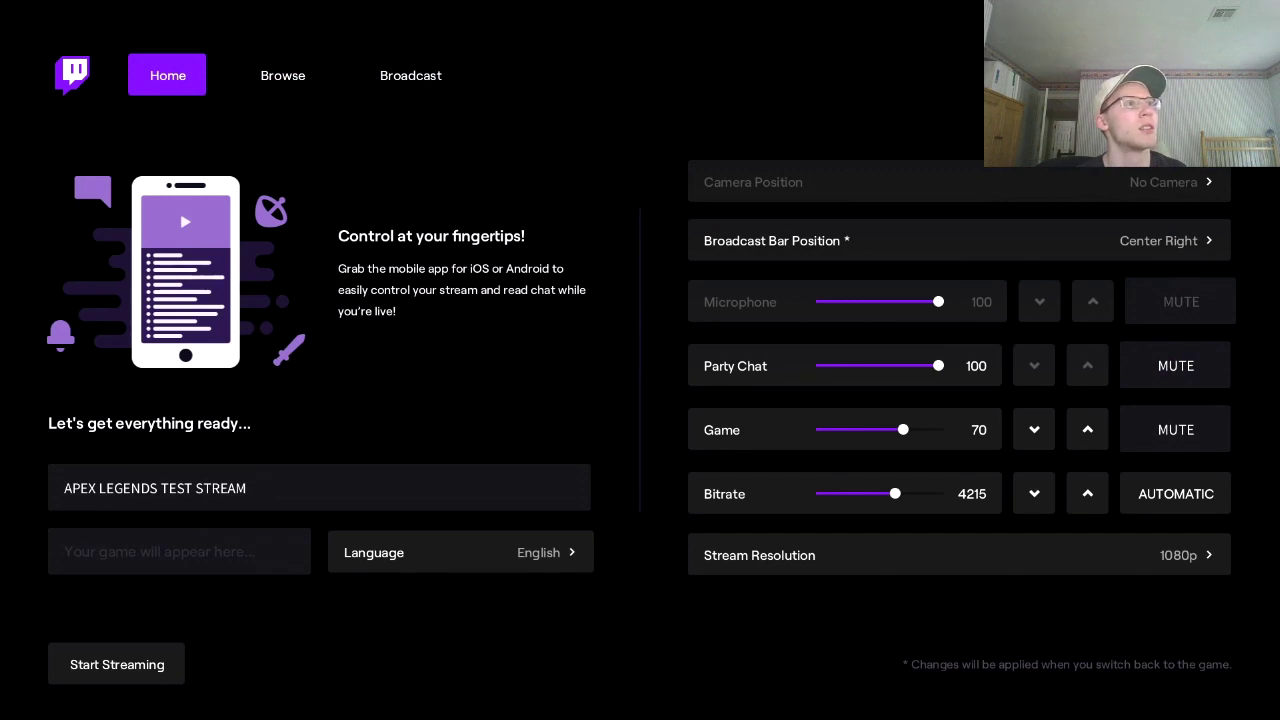
click(283, 75)
click(410, 75)
Step: Set the camera position to Bottom Left
key(Down)
key(Up)
key(Return)
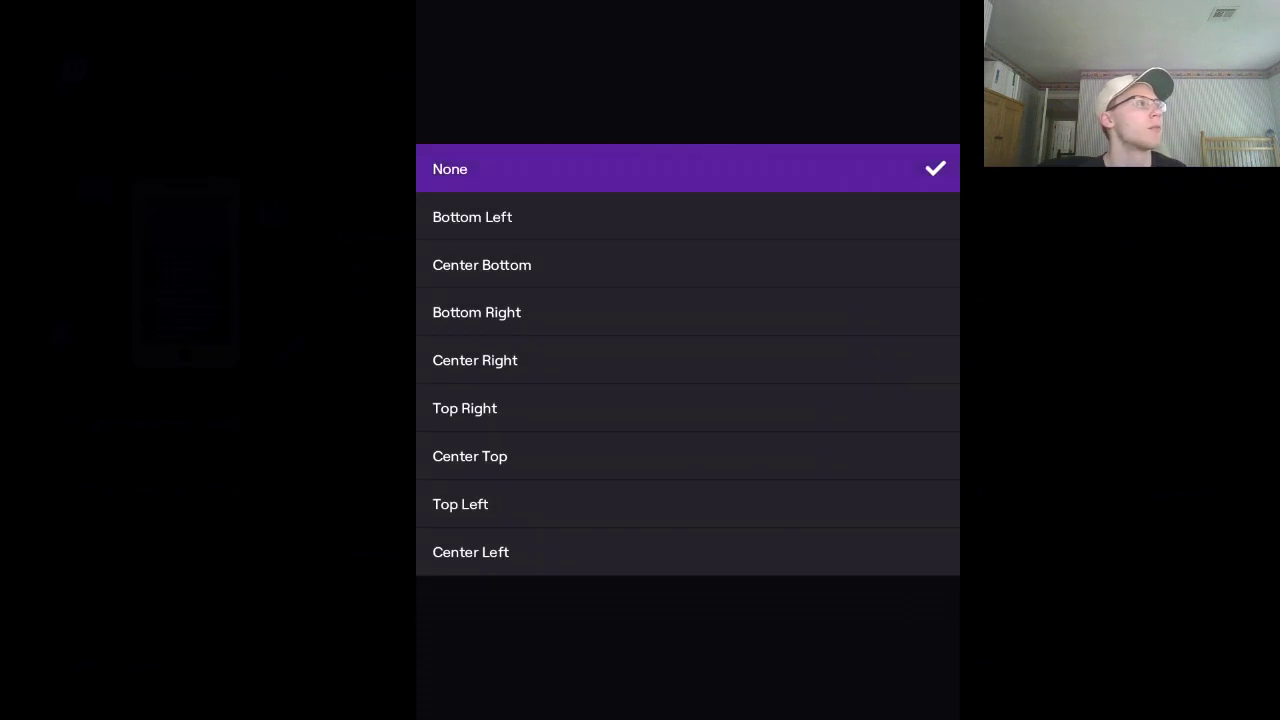
key(Escape)
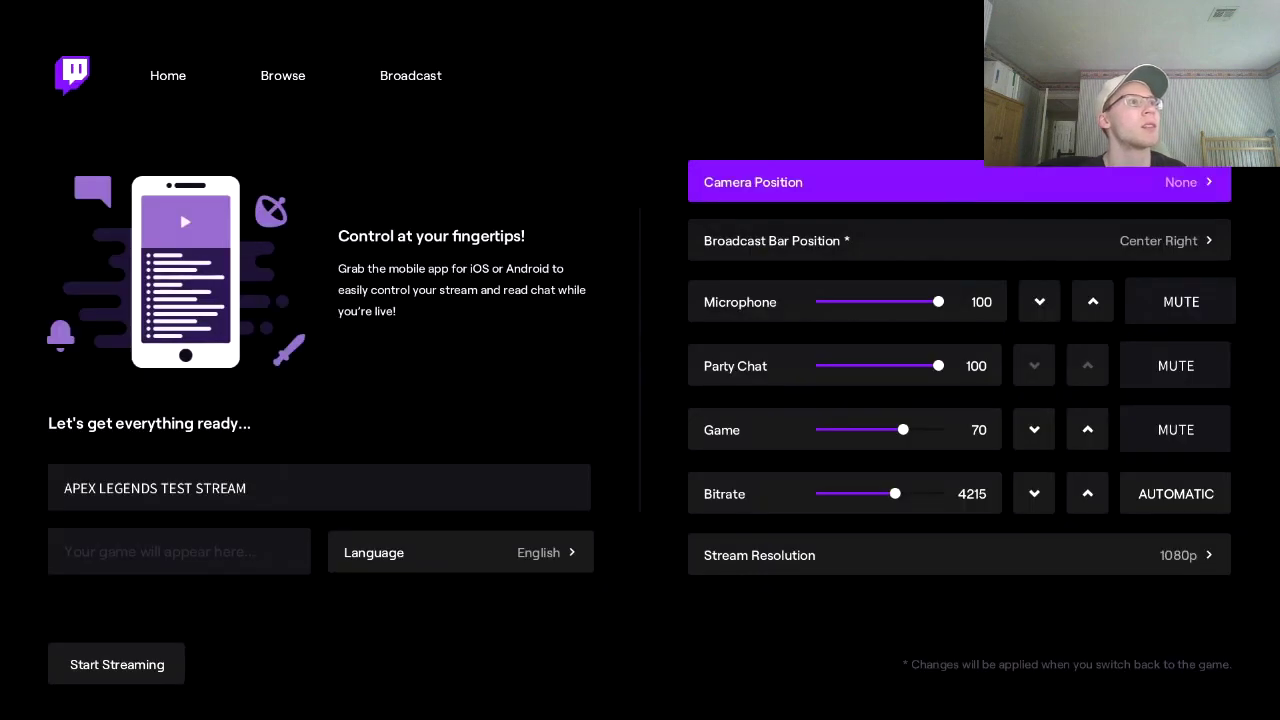
key(Down)
key(Up)
key(Return)
key(Down)
key(Down)
key(Down)
key(Up)
key(Up)
key(Return)
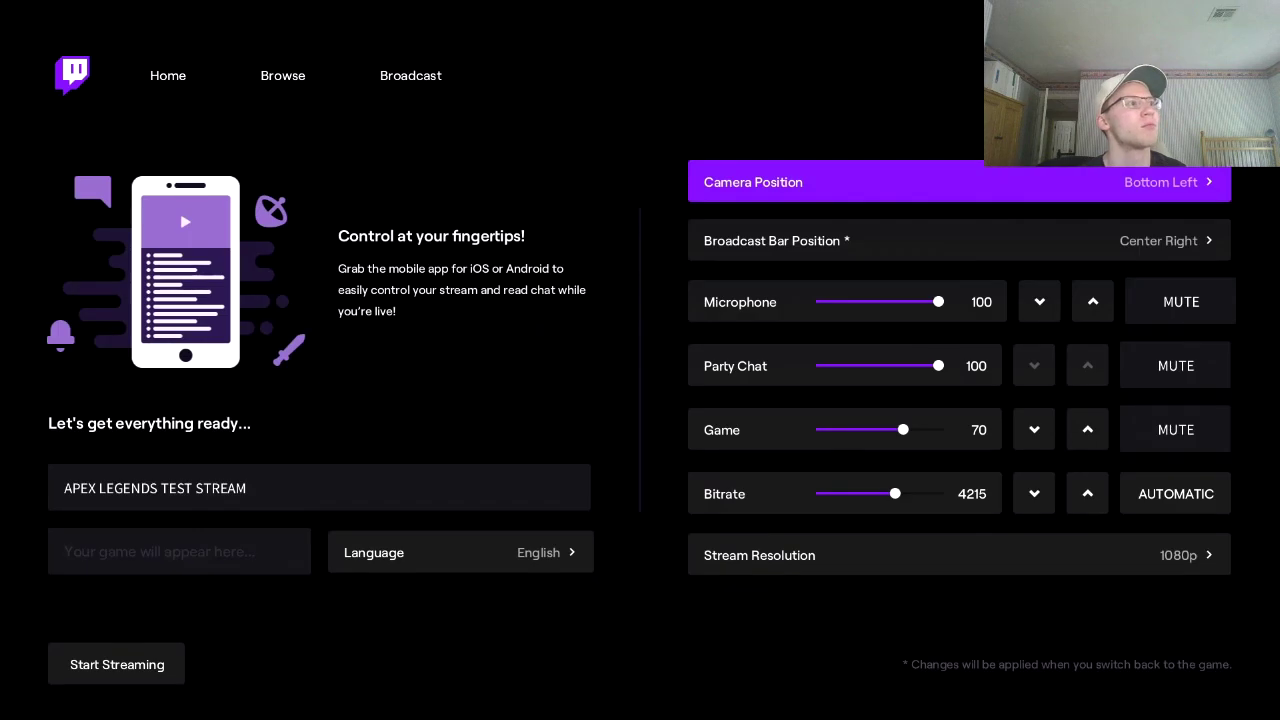
Step: Review the Game and Party Chat mute options and remaining stream settings
key(Down)
key(Down)
key(Down)
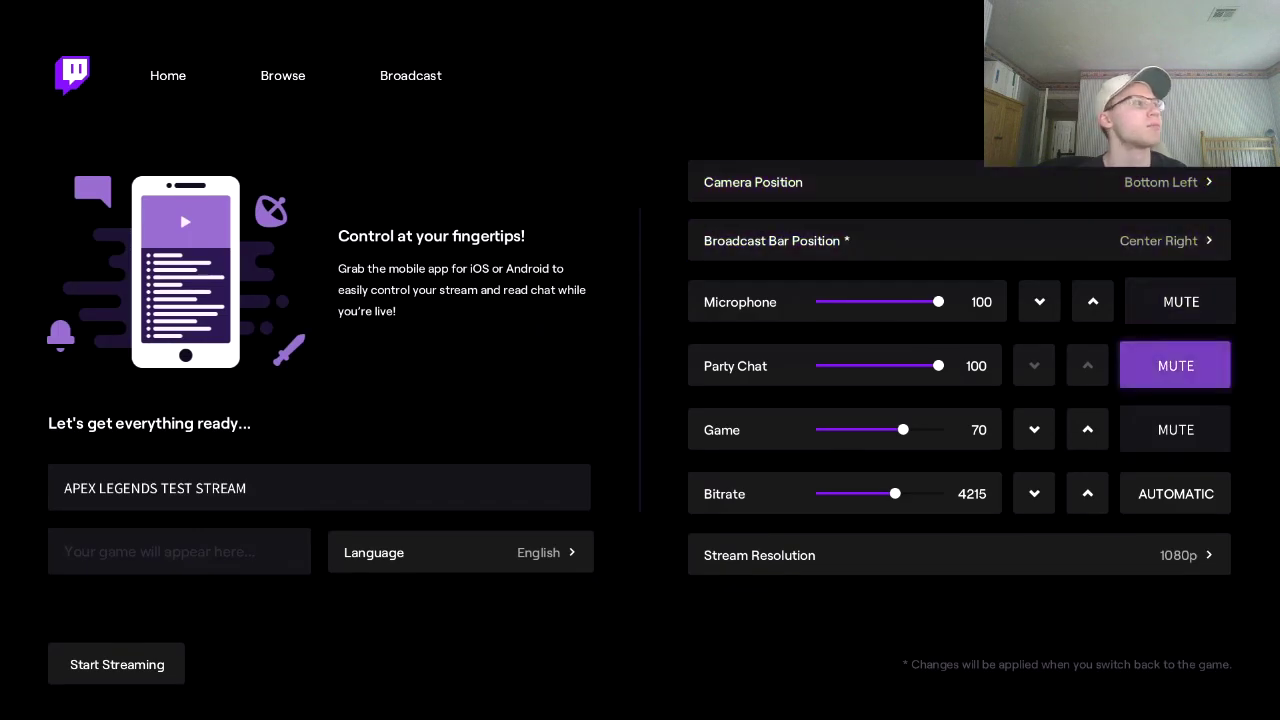
key(Down)
key(Down)
key(Down)
key(Up)
key(Up)
key(Up)
key(Up)
key(Up)
key(Up)
key(Down)
key(Down)
key(Down)
key(Down)
key(Down)
key(Down)
key(Down)
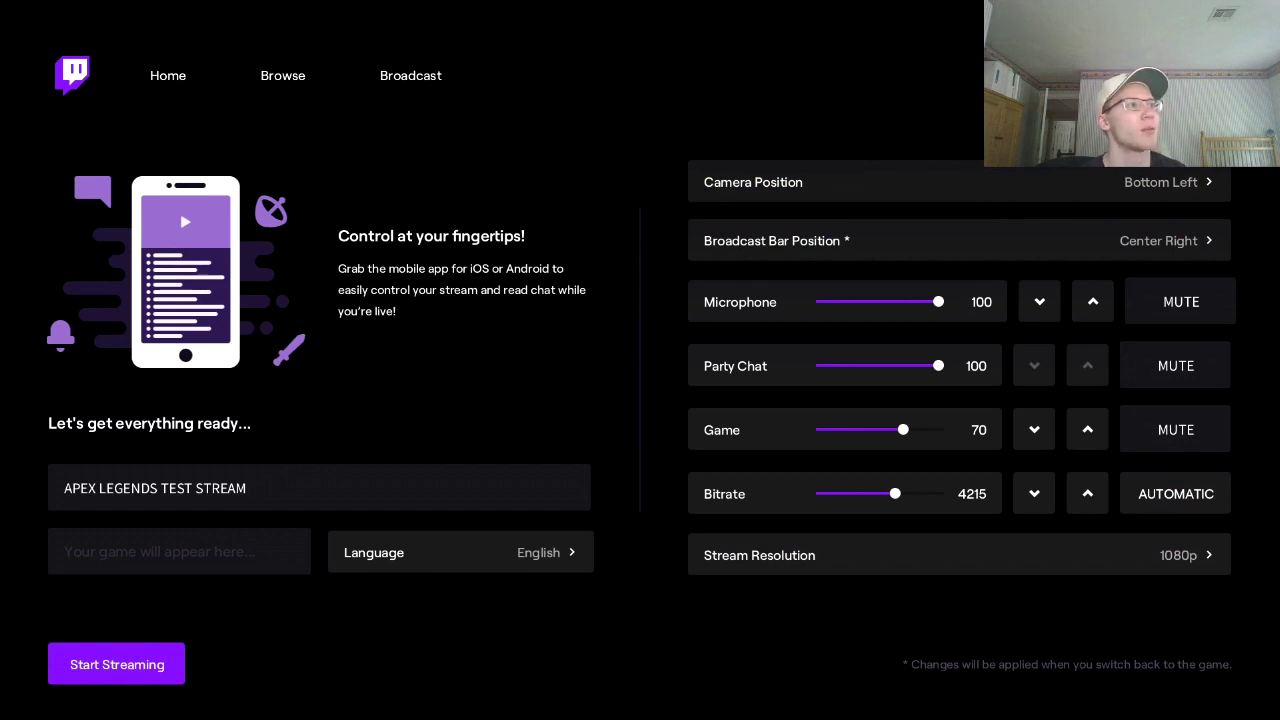
Step: Lower the stream bitrate to 2500
key(Up)
key(Right)
key(Right)
key(Left)
key(Left)
key(Right)
key(Right)
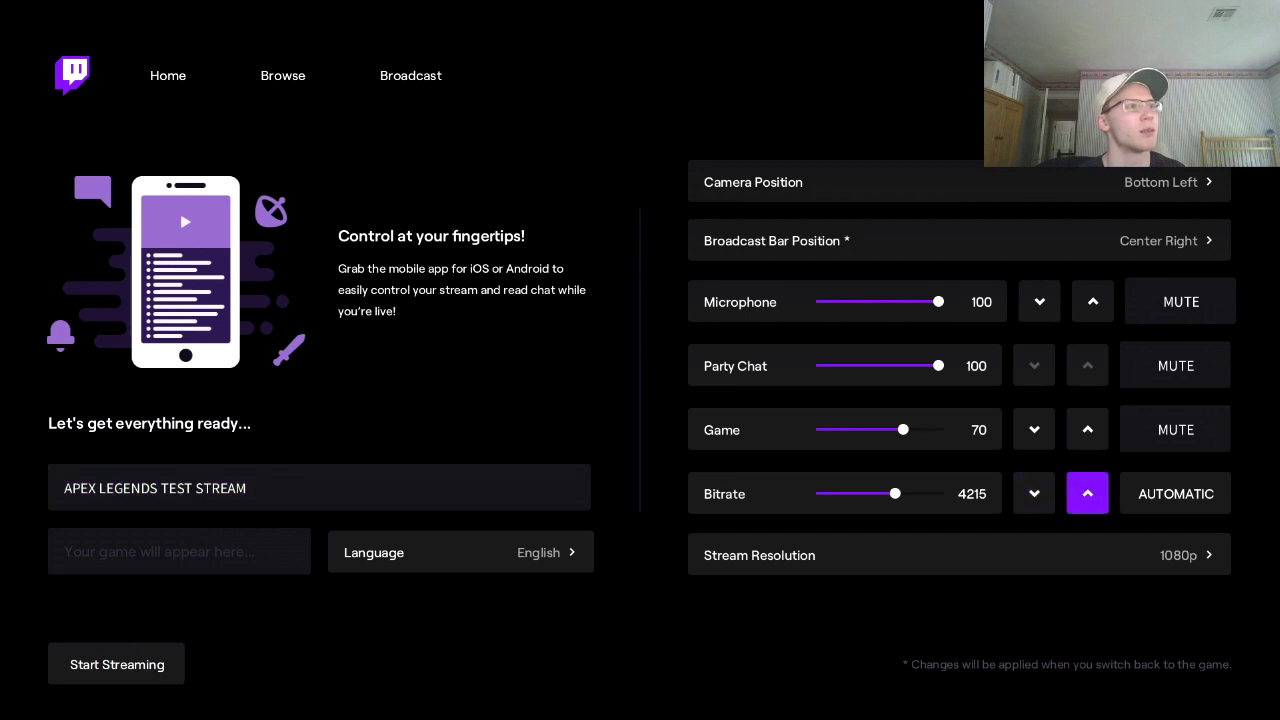
key(Left)
key(Return)
key(Return)
key(Return)
key(Return)
key(Return)
key(Return)
key(Down)
key(Down)
key(Return)
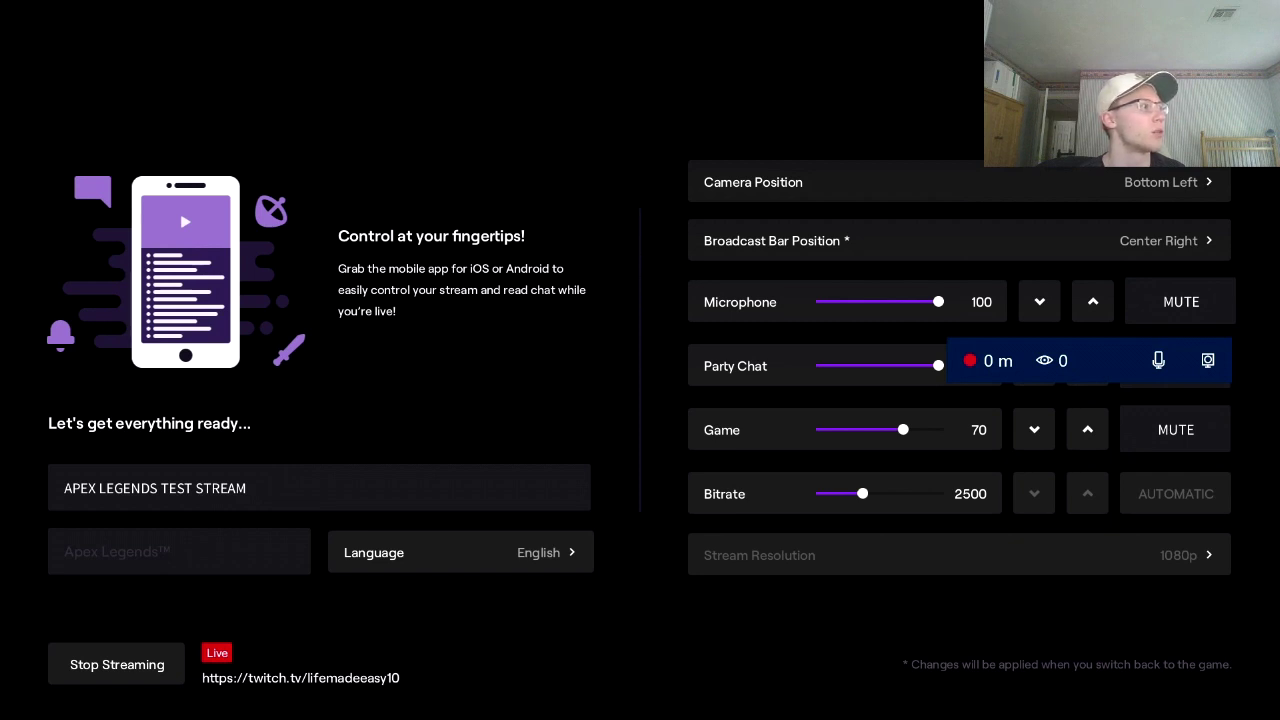
Step: Check the APEX LEGENDS TEST STREAM title and the audio mute options
key(Up)
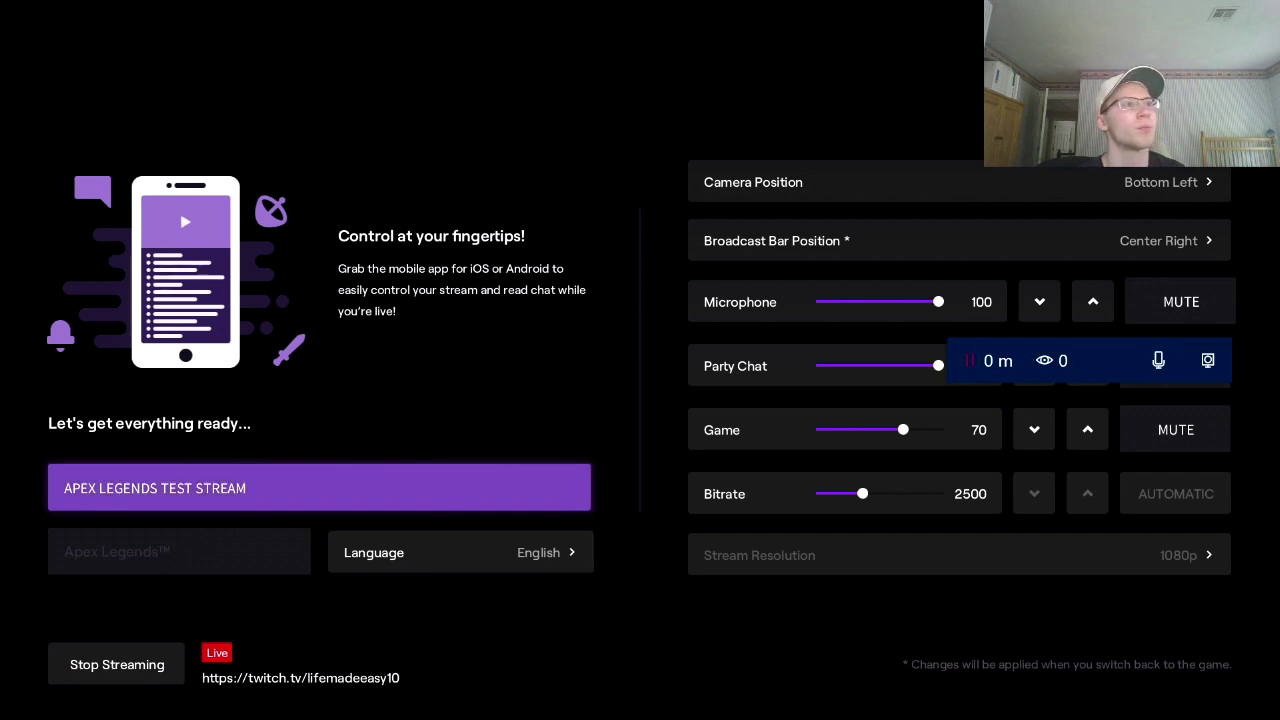
key(Right)
key(Up)
key(Up)
key(Down)
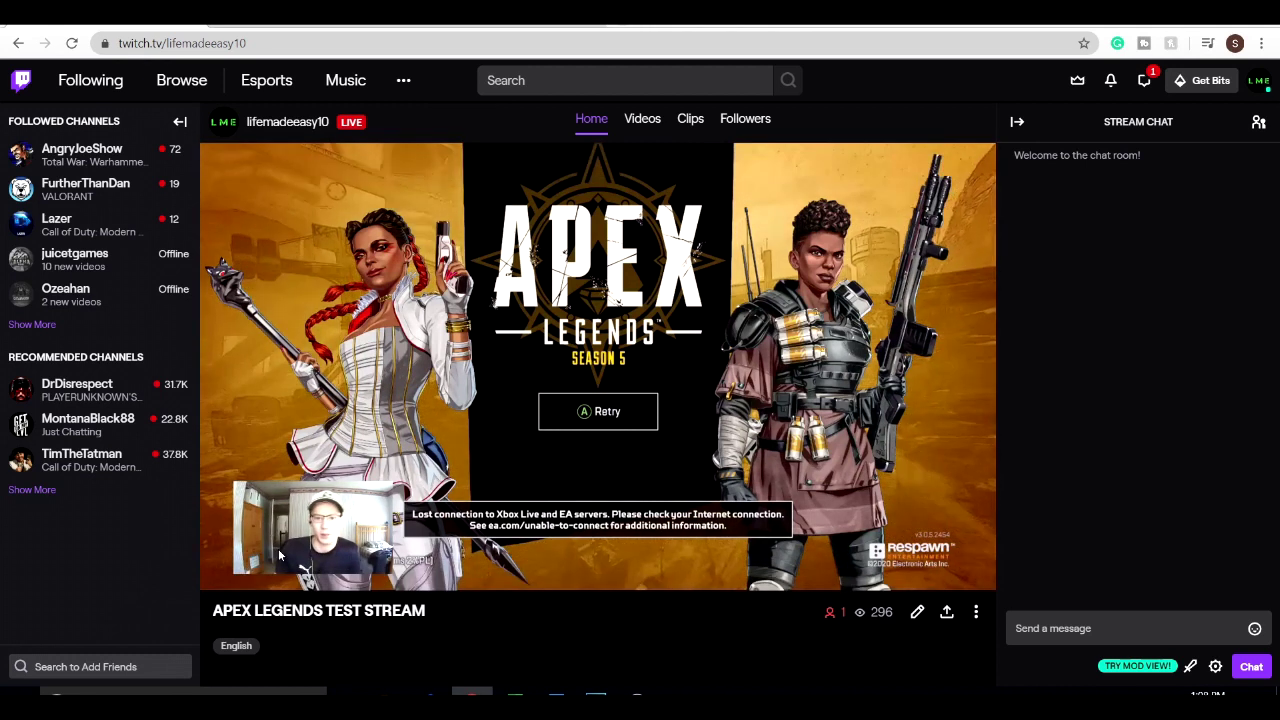
mouse_move(256, 580)
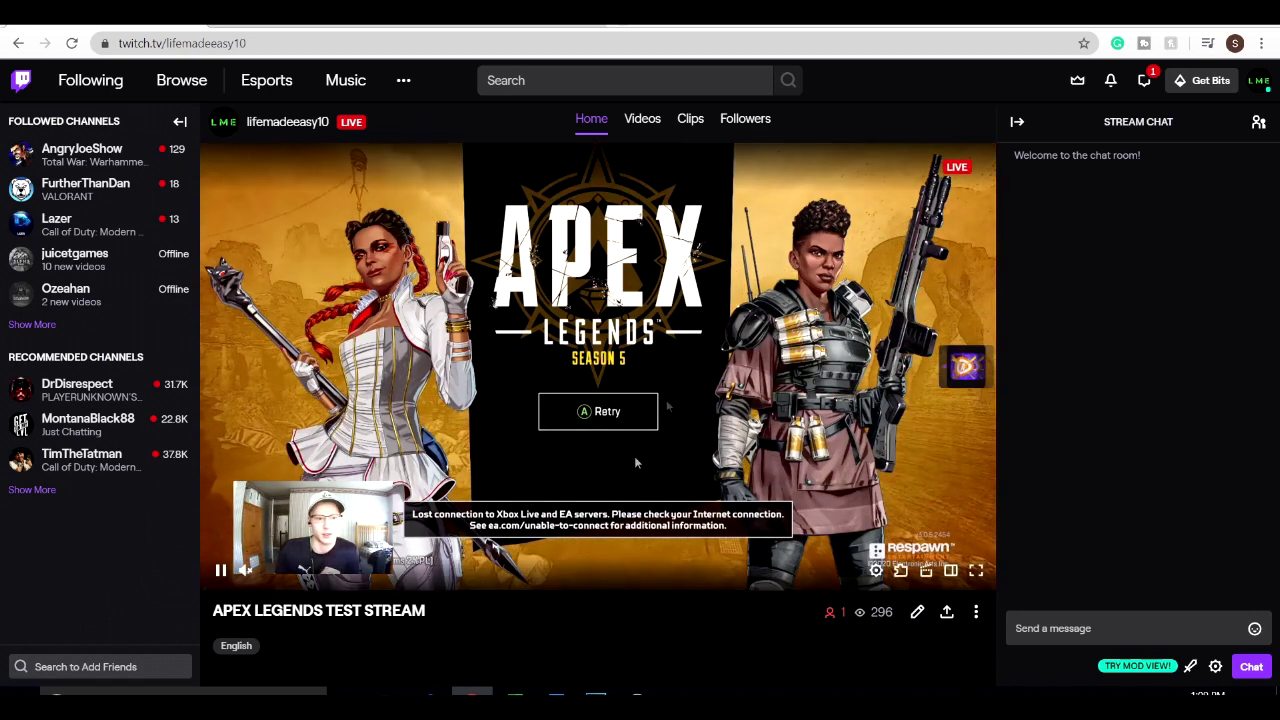
scroll(601, 604, down, 2)
scroll(607, 590, up, 2)
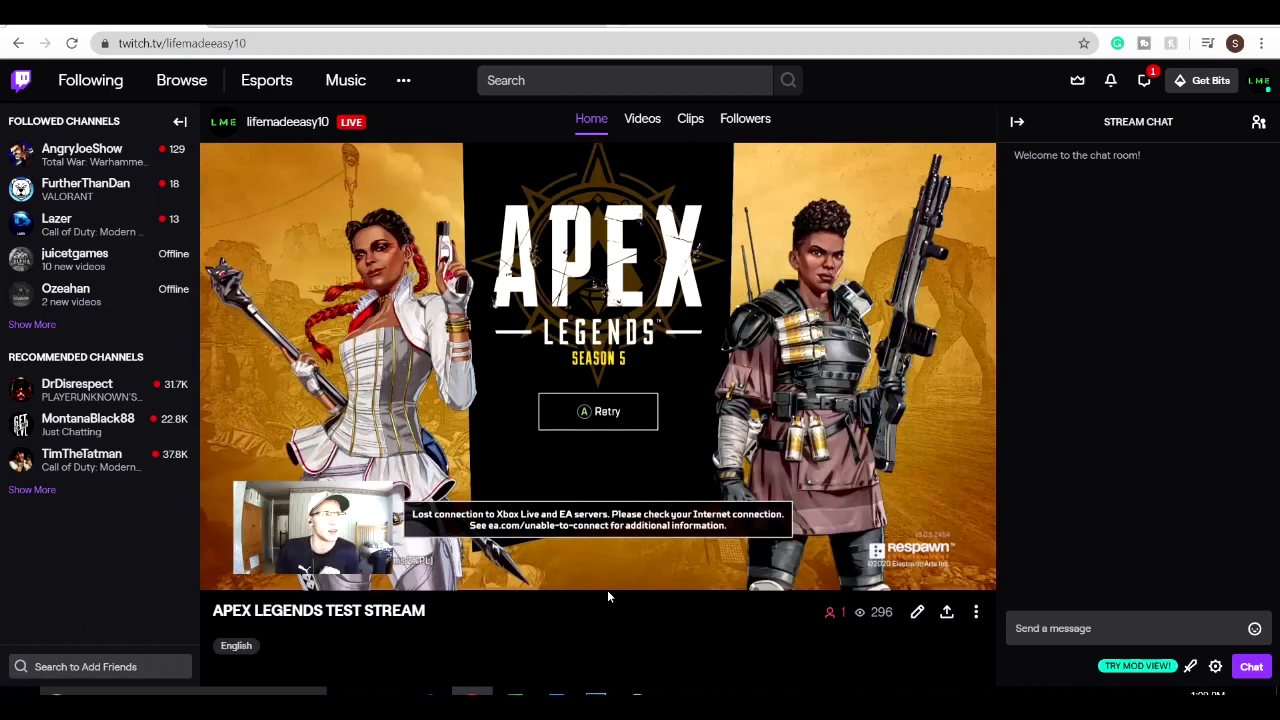
scroll(607, 590, down, 5)
scroll(609, 590, up, 5)
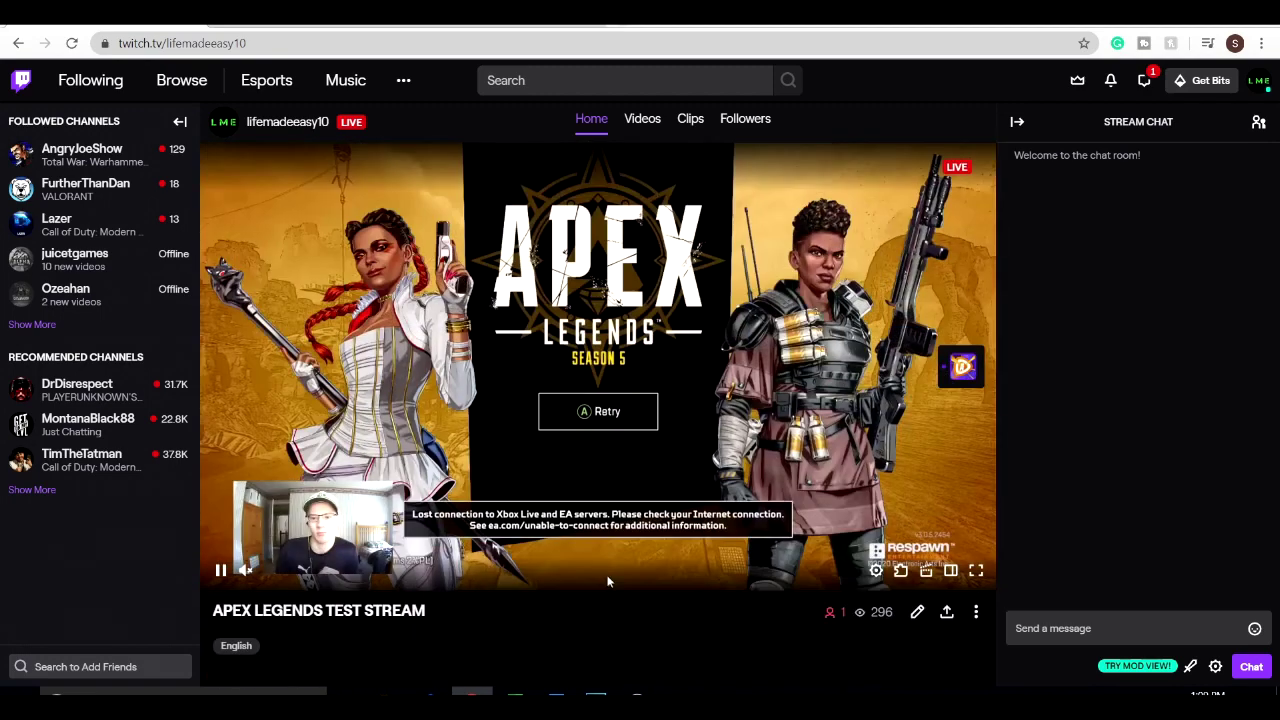